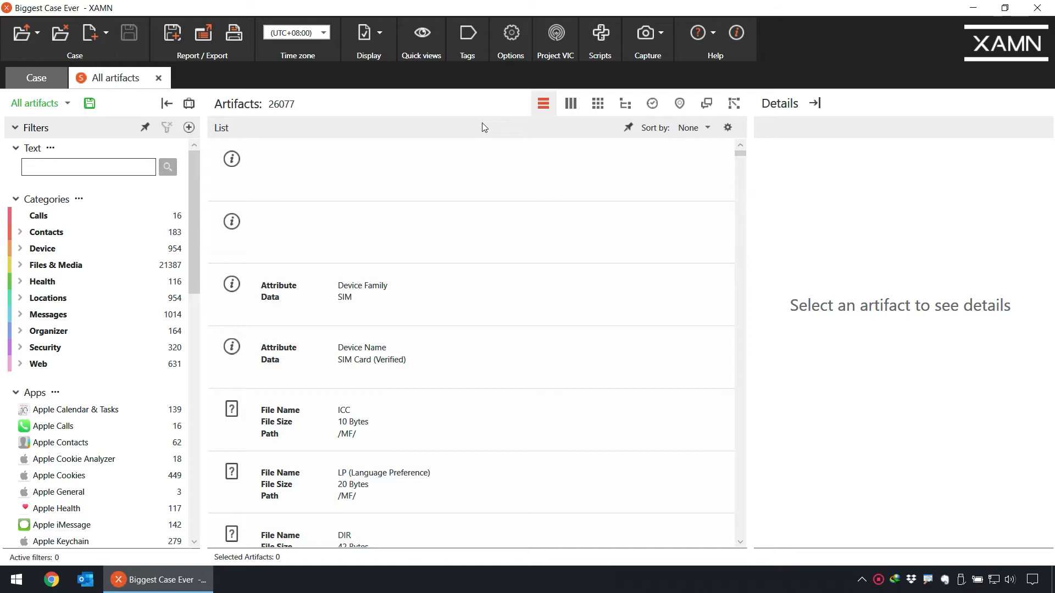
# Step: Open the video screen capture and define a recording area over the upper part of the artifact list
pyautogui.click(656, 35)
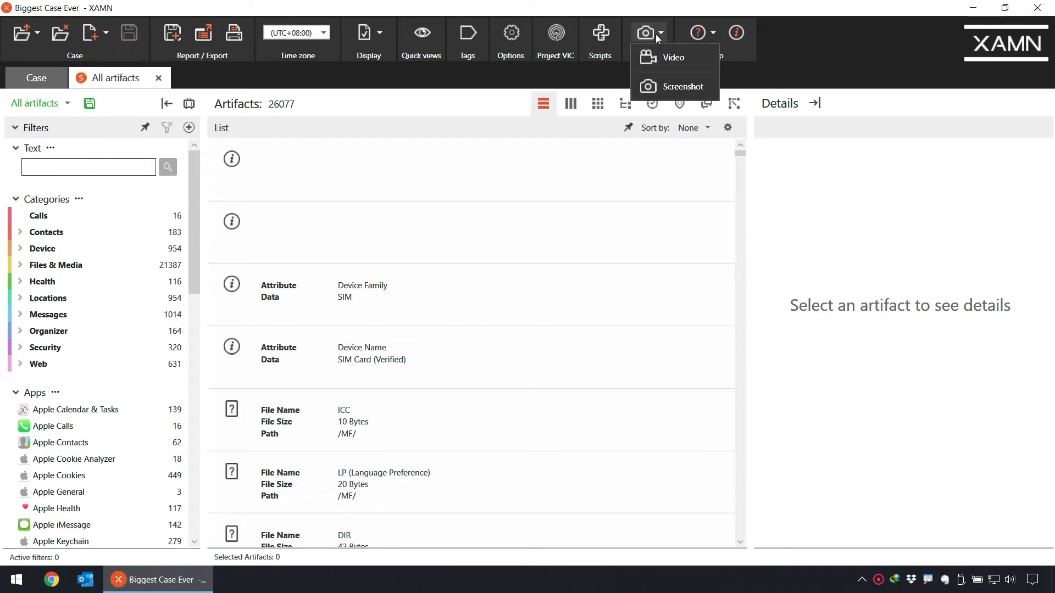
pyautogui.click(704, 65)
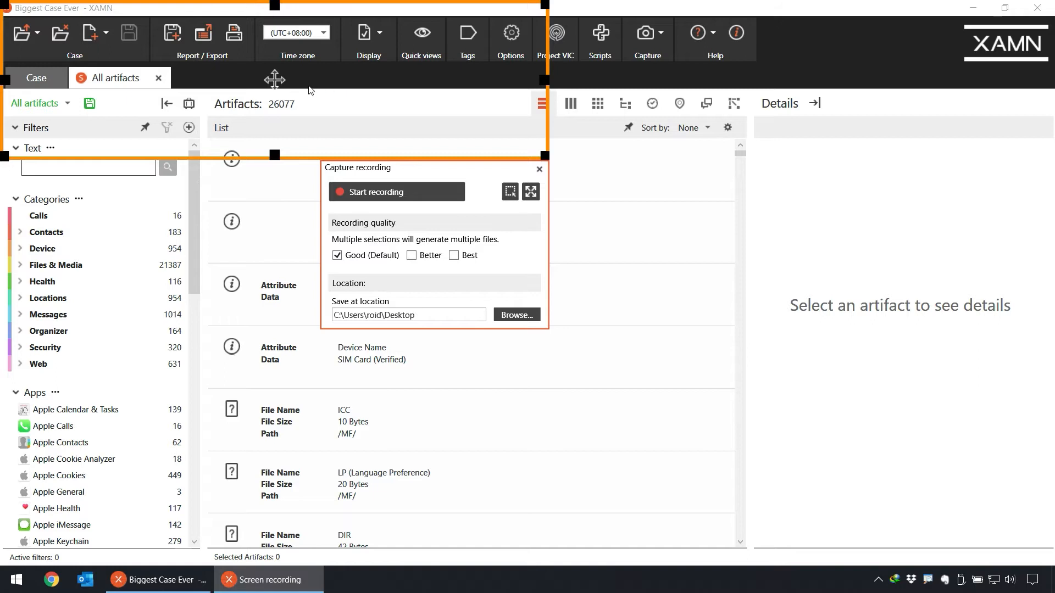
pyautogui.moveTo(275, 80); pyautogui.dragTo(463, 224)
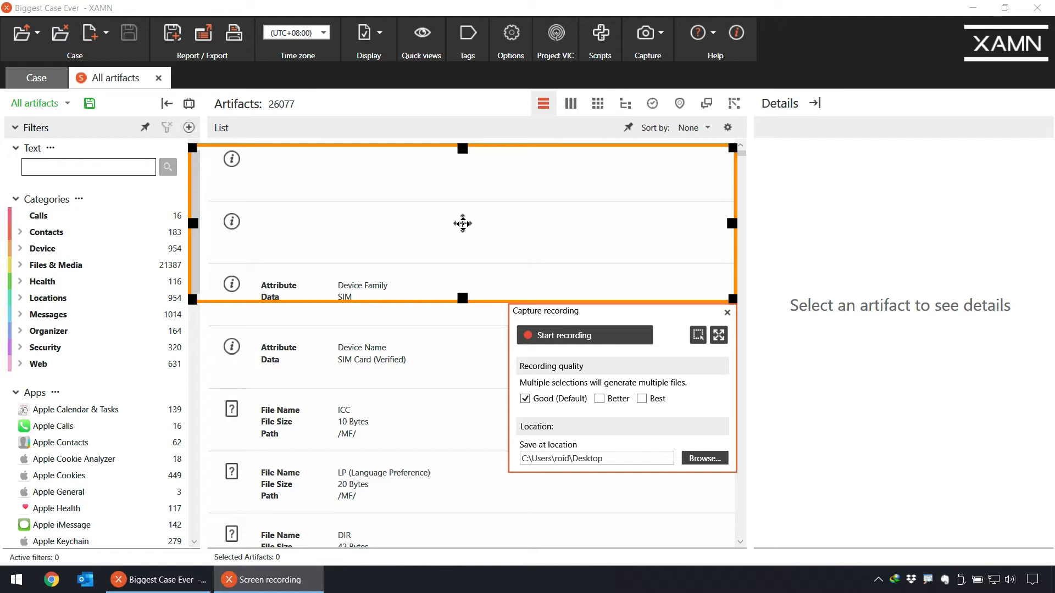
pyautogui.moveTo(194, 147); pyautogui.dragTo(84, 70)
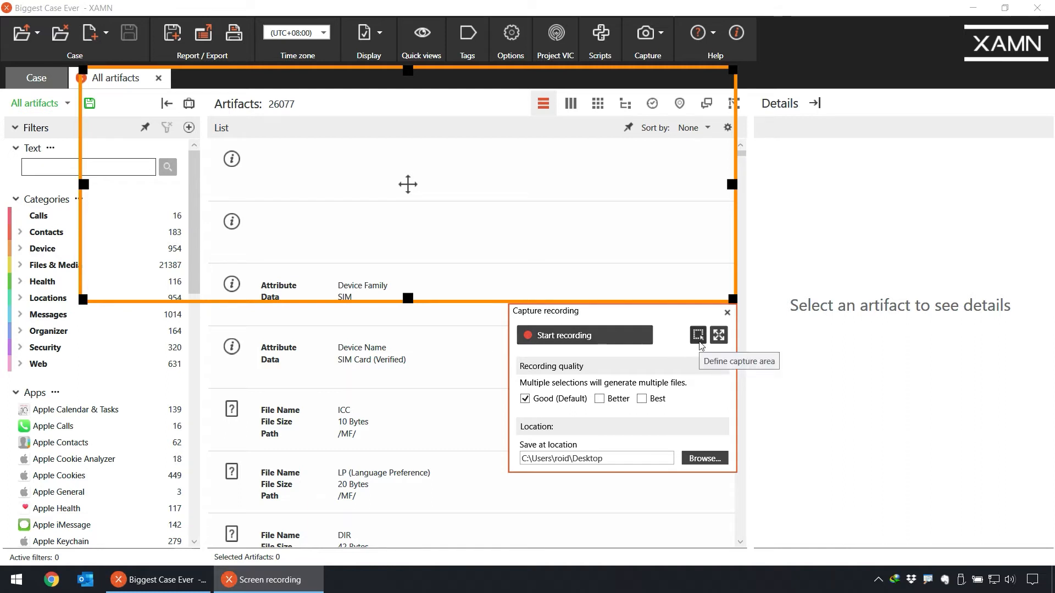
pyautogui.click(698, 336)
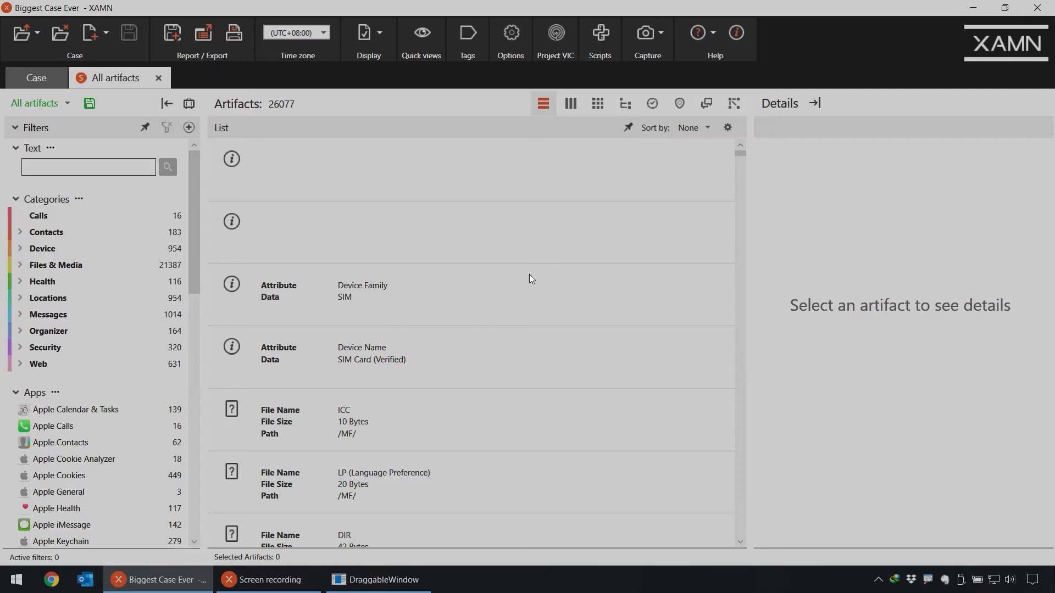
pyautogui.moveTo(152, 117); pyautogui.dragTo(550, 293)
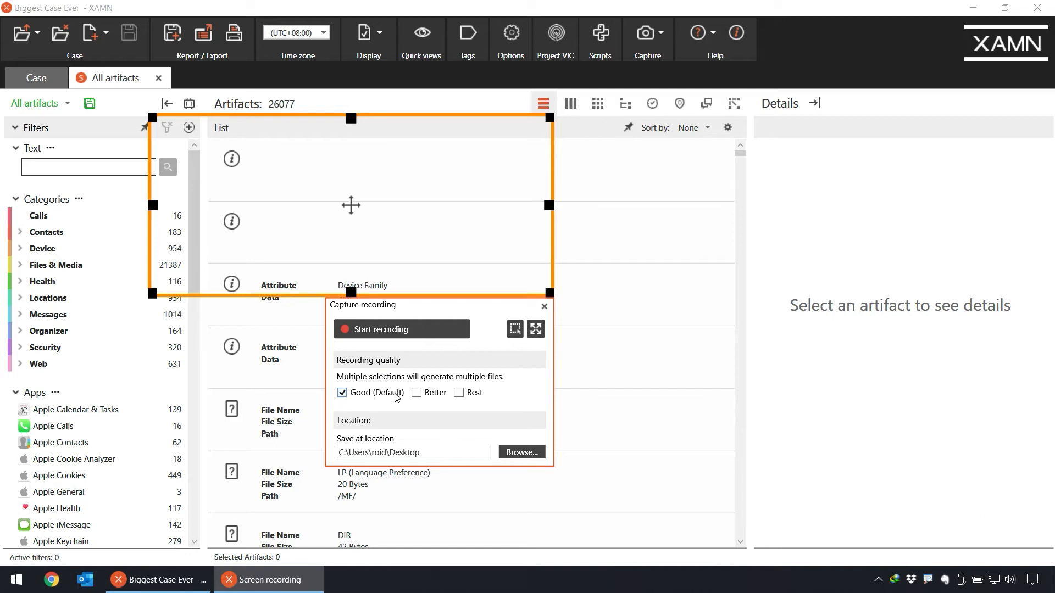
# Step: Add the Better and Best recording qualities and set the save location to the Screen Capture folder on the desktop
pyautogui.click(415, 393)
pyautogui.click(455, 451)
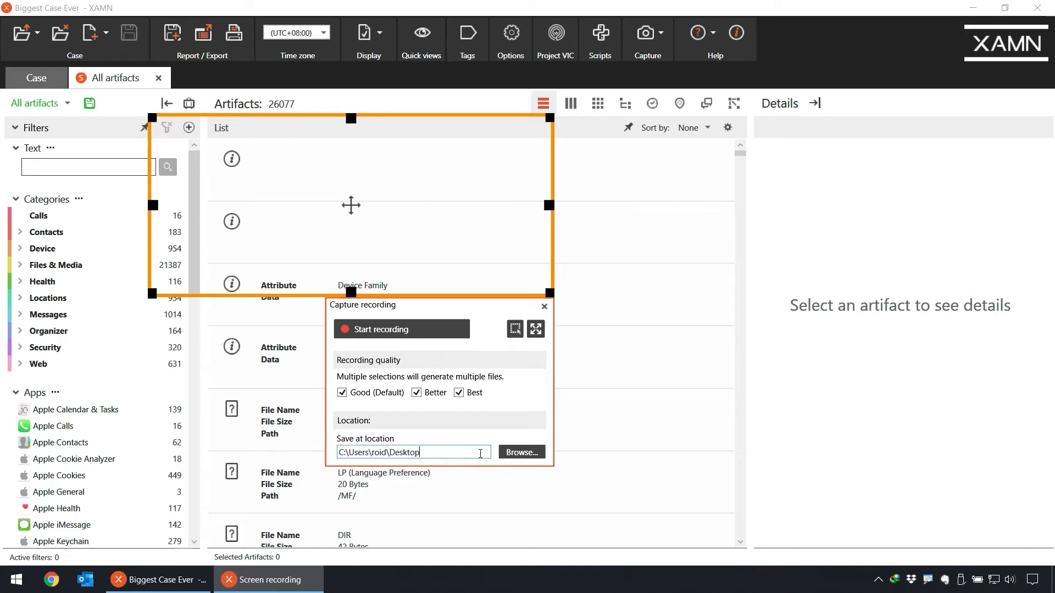
pyautogui.click(519, 452)
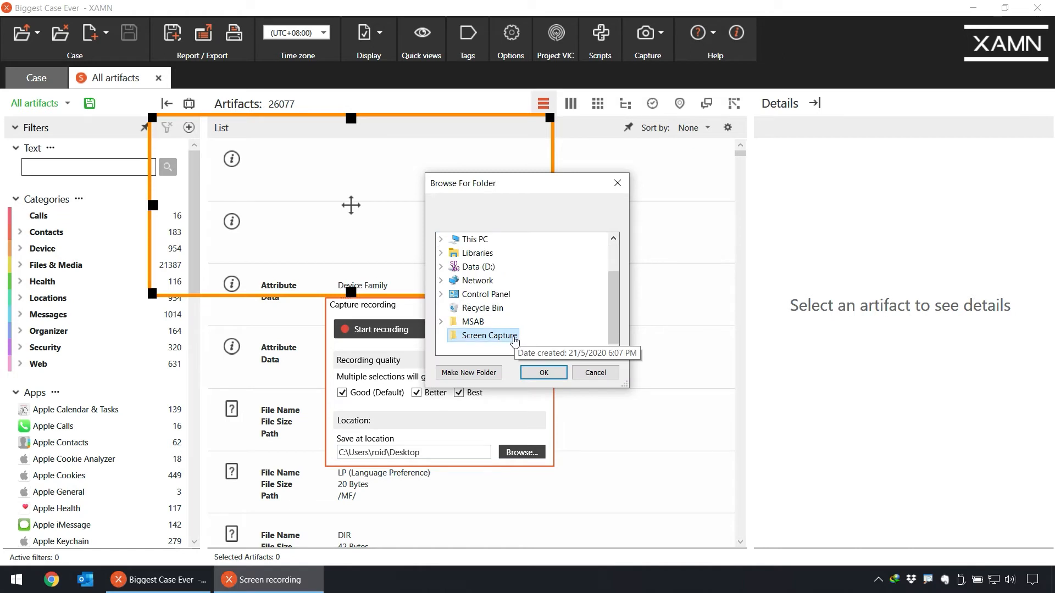
pyautogui.click(514, 336)
pyautogui.click(538, 374)
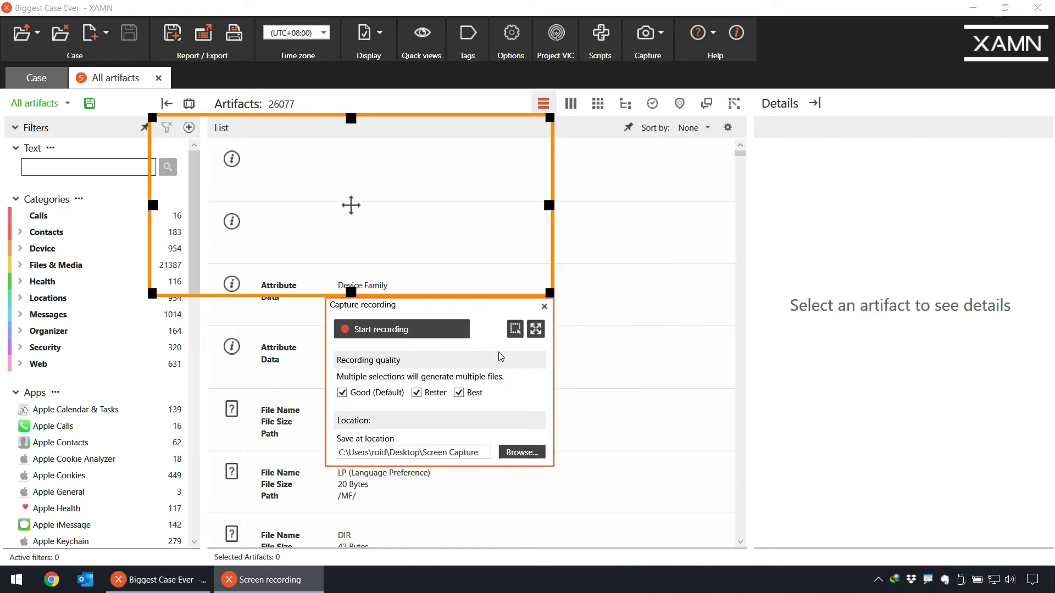
# Step: Redraw the capture area so it spans the filters and most of the artifact list, and start recording
pyautogui.click(513, 330)
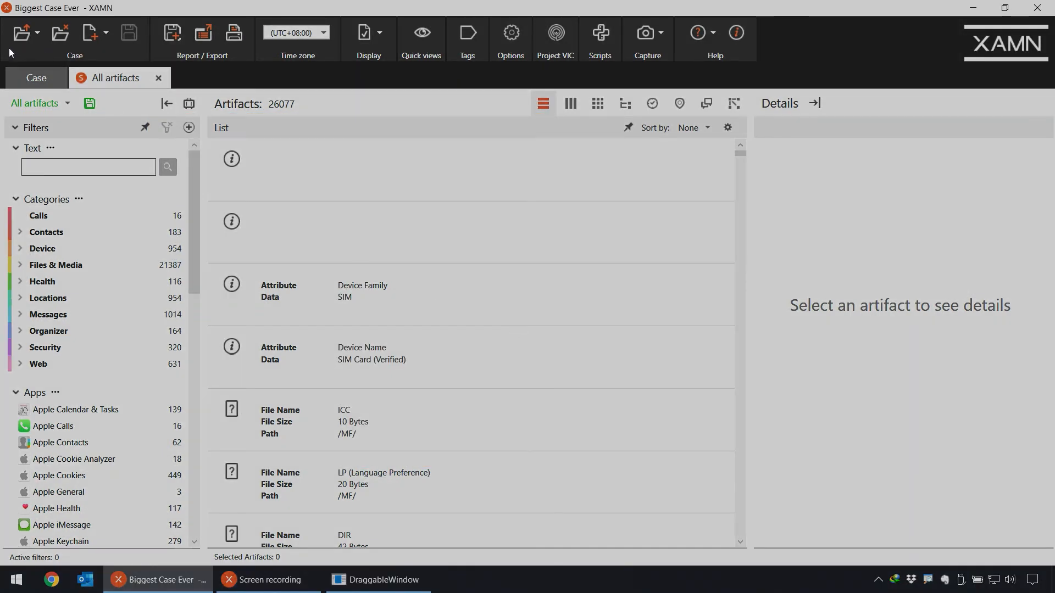
pyautogui.moveTo(8, 50)
pyautogui.mouseDown()
pyautogui.moveTo(641, 371)
pyautogui.moveTo(773, 398)
pyautogui.mouseUp()
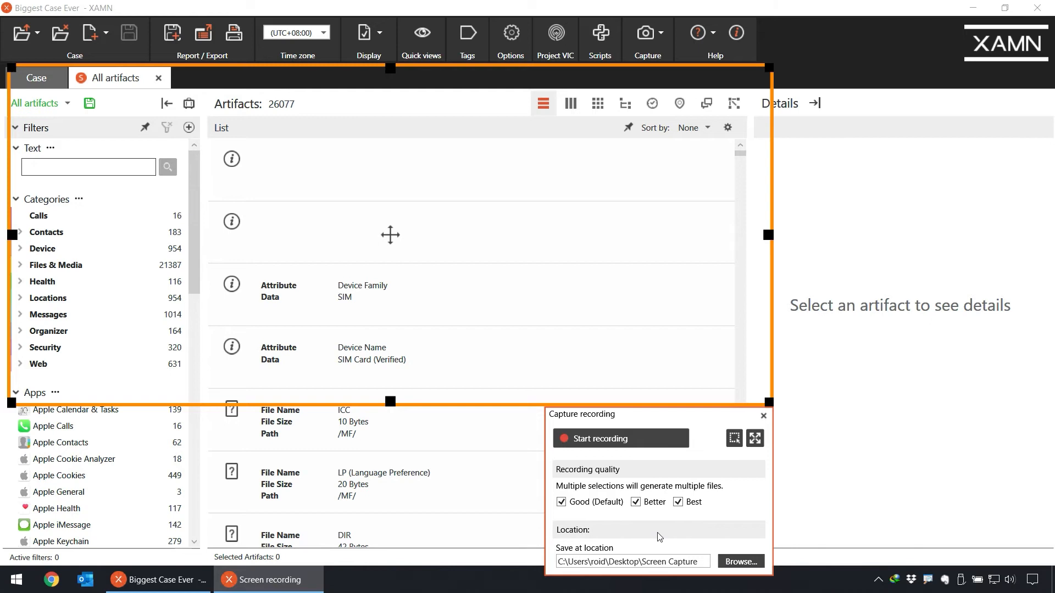
pyautogui.click(648, 442)
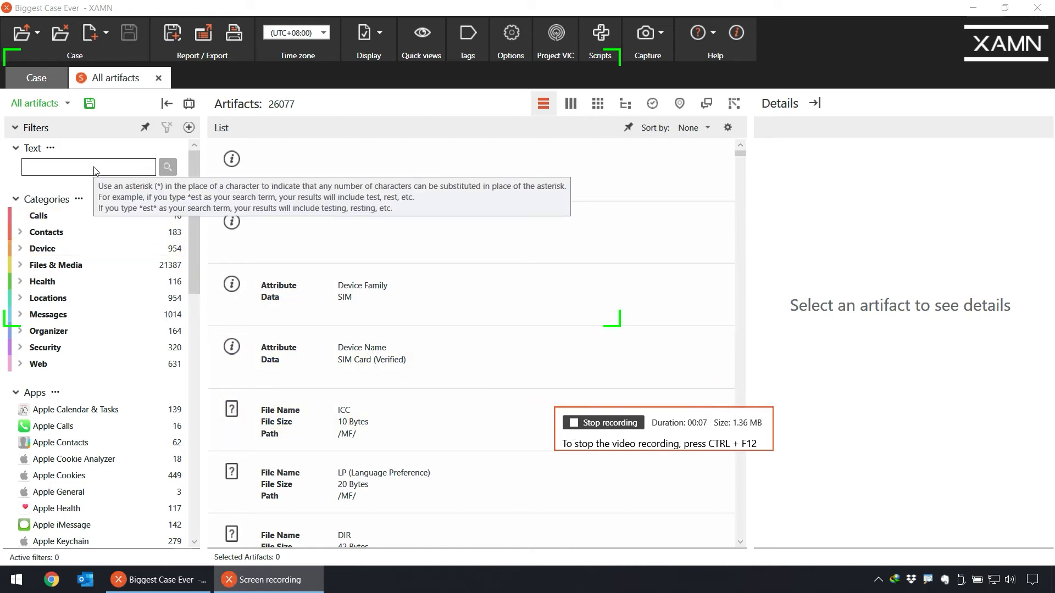
# Step: Filter the artifacts by the text "madrid" and the Files & Media category
pyautogui.click(94, 170)
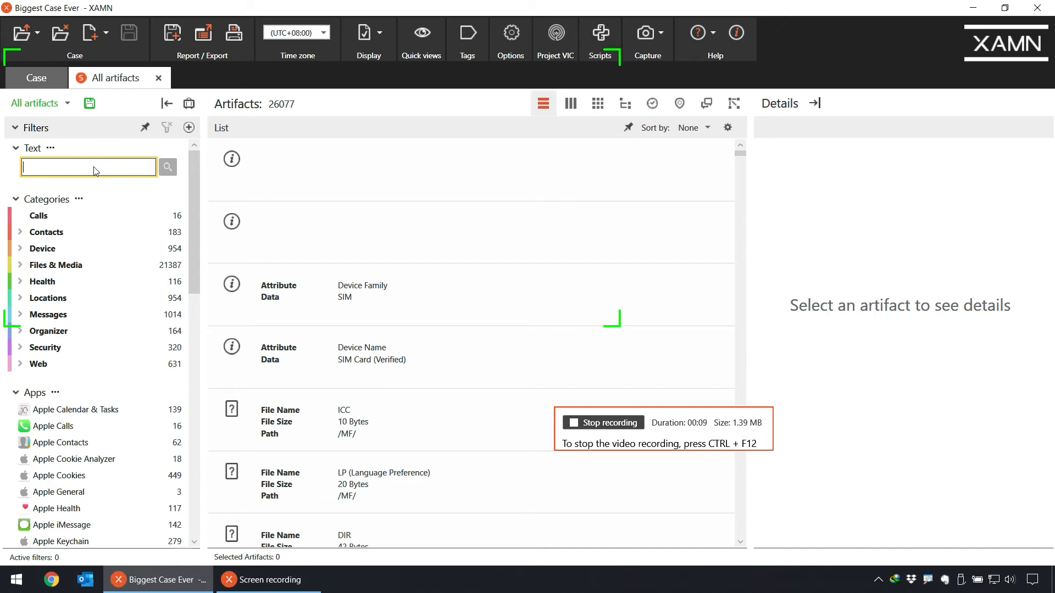
pyautogui.write('mad')
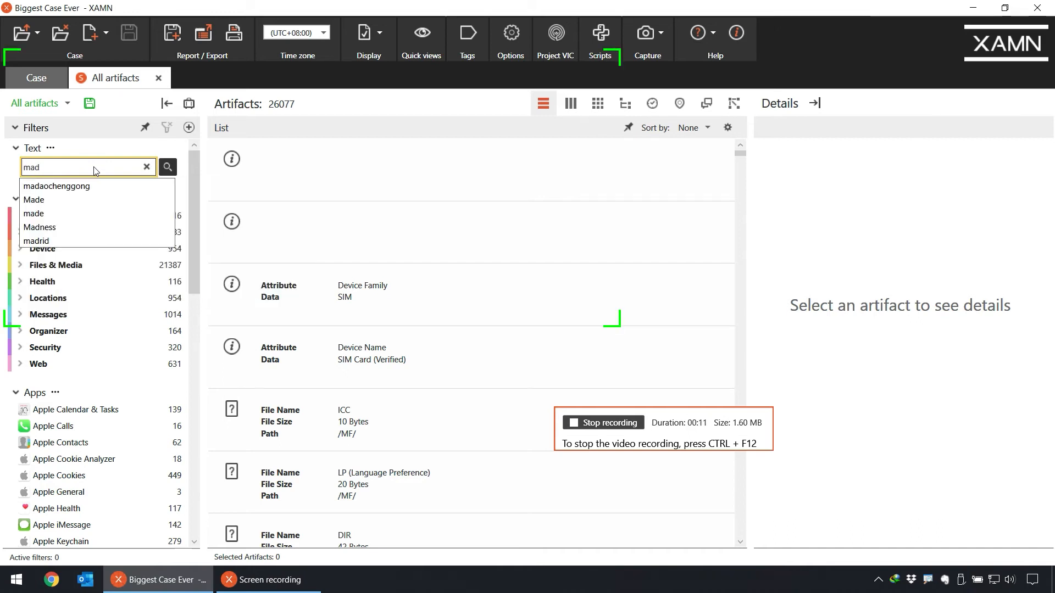
pyautogui.click(80, 239)
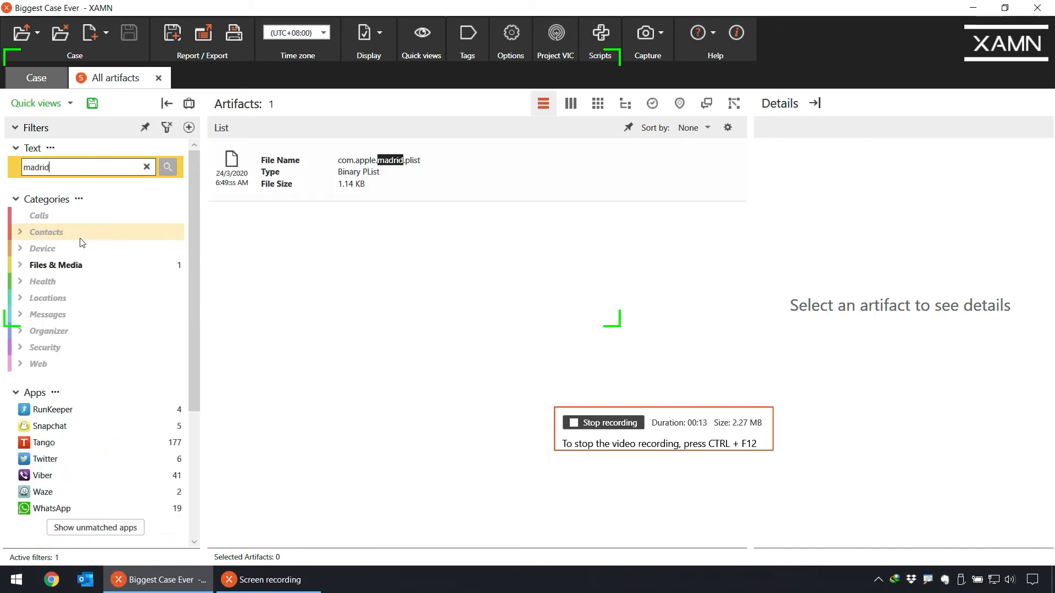
pyautogui.click(82, 264)
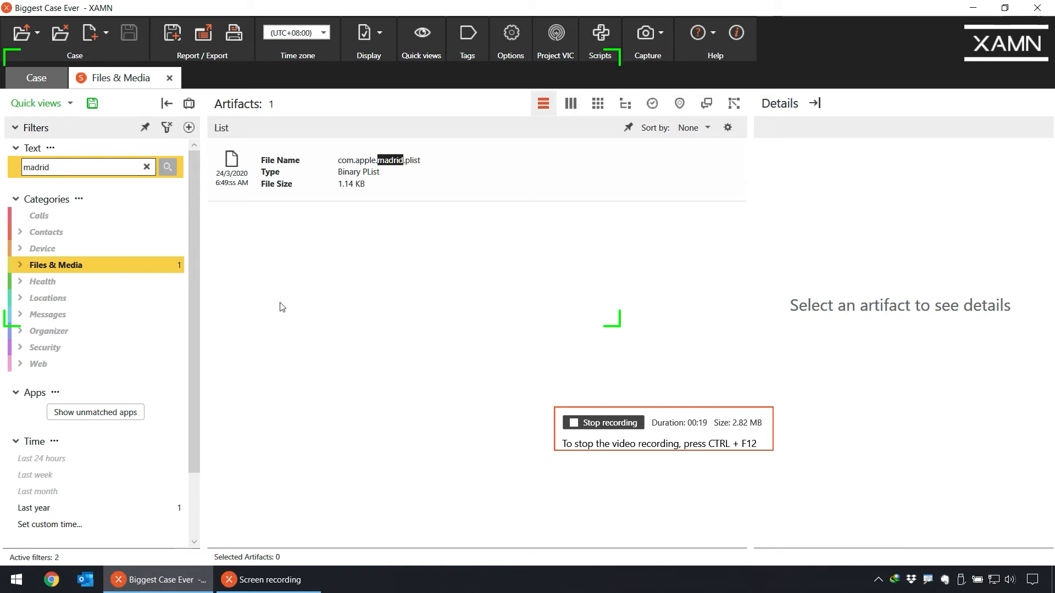
# Step: Stop the video recording and open the folder holding the saved files
pyautogui.hotkey('ctrl', 'F12')
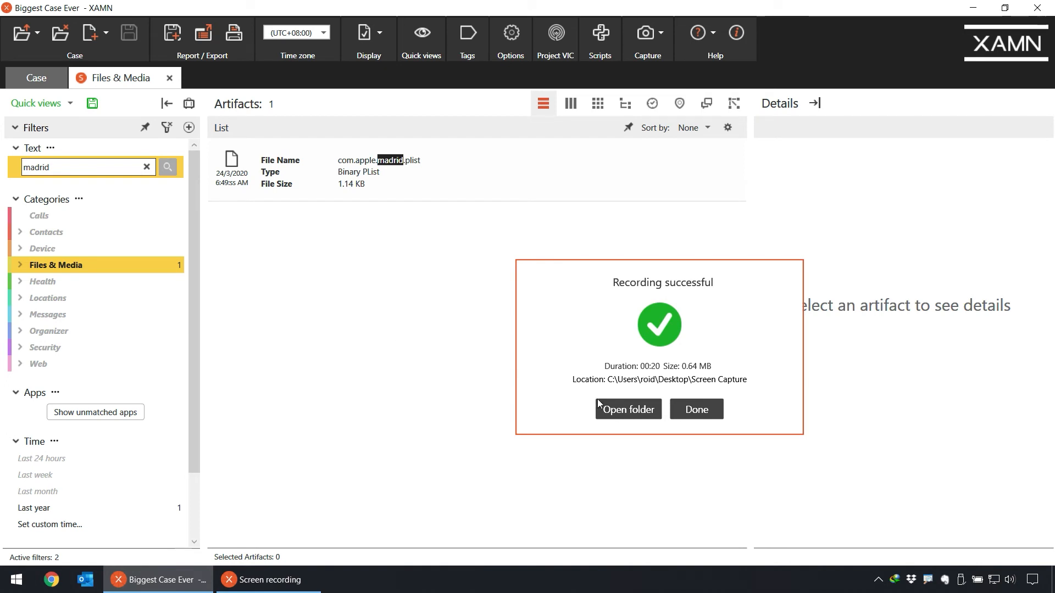
pyautogui.click(619, 411)
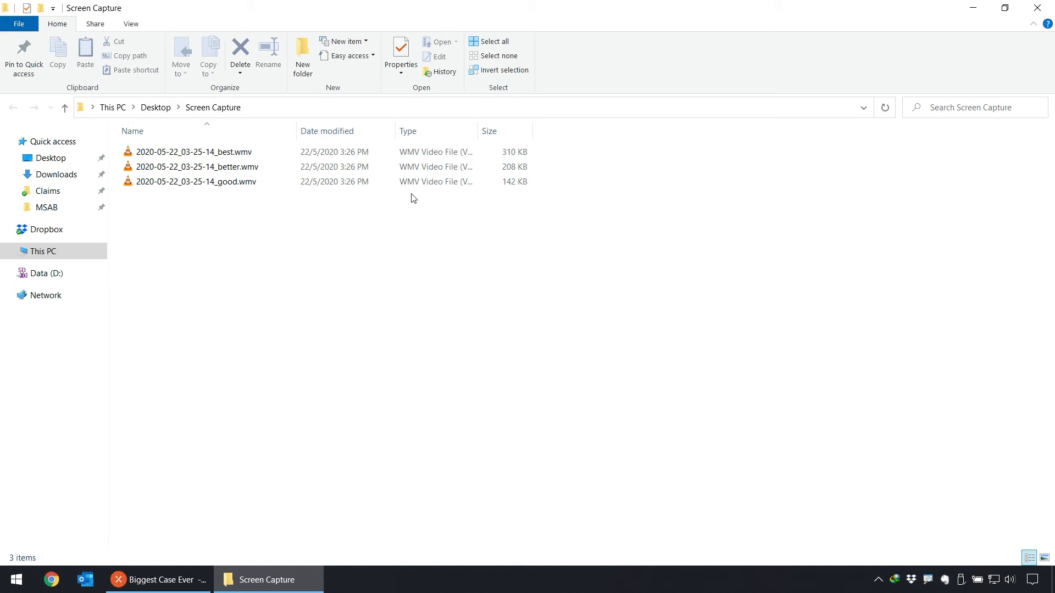
# Step: Play the best-quality recording in a maximized Windows Media Player, and close the player and the folder window
pyautogui.click(248, 159)
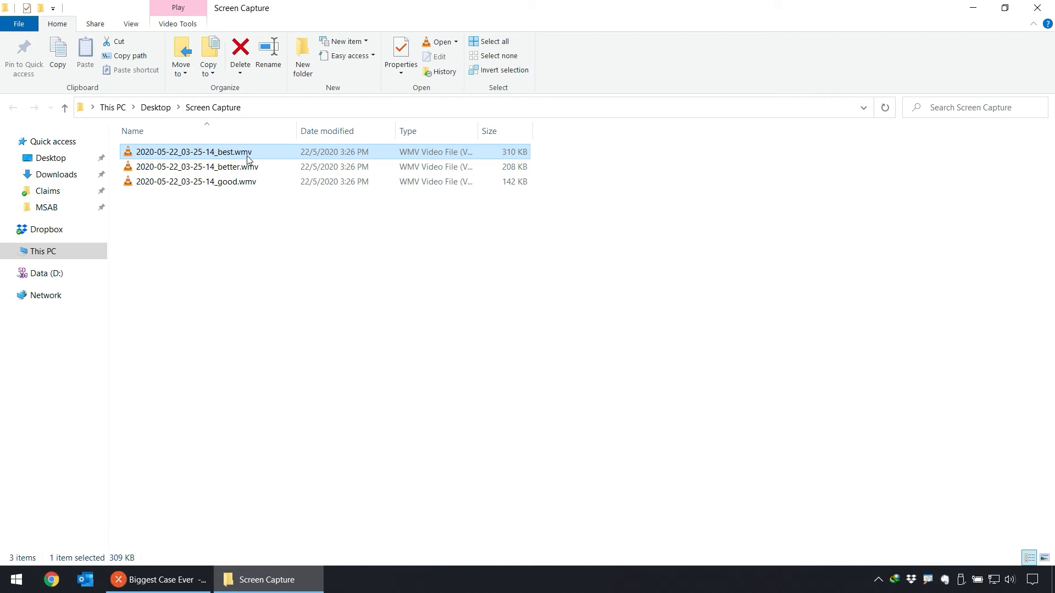
pyautogui.rightClick(247, 156)
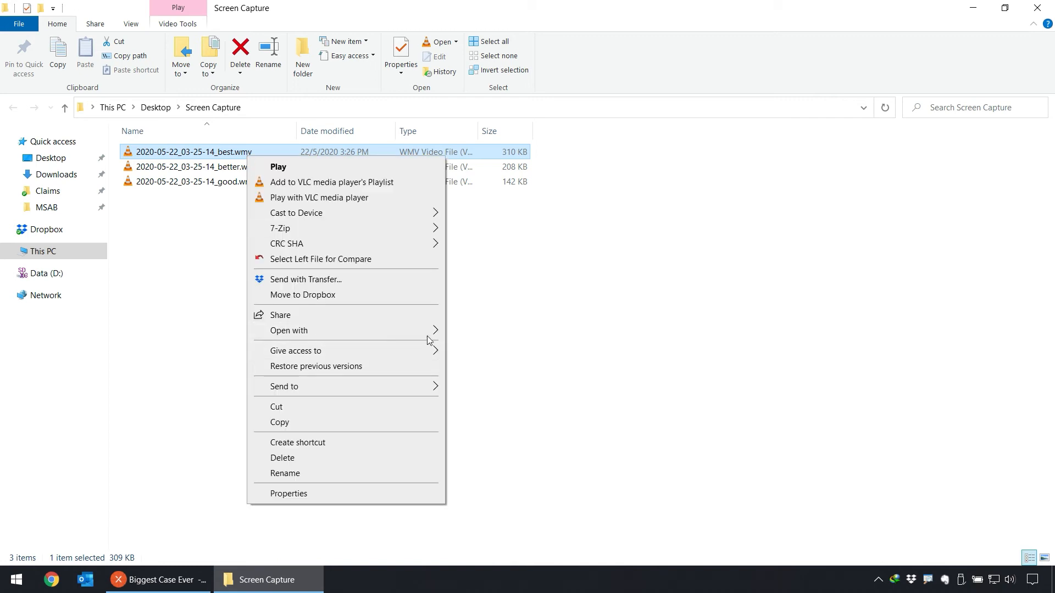
pyautogui.moveTo(428, 331)
pyautogui.click(522, 394)
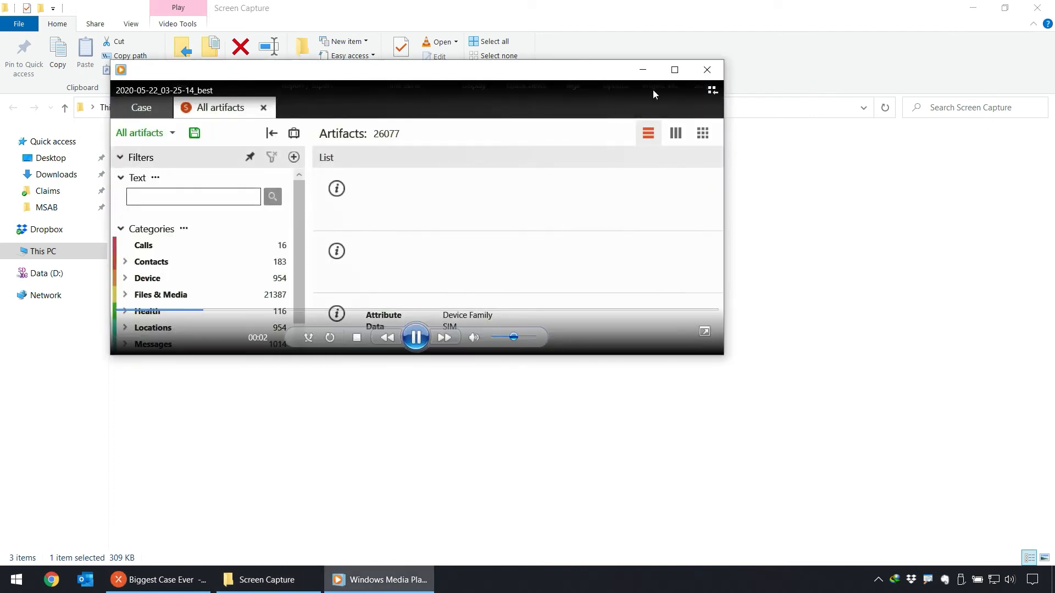
pyautogui.click(681, 75)
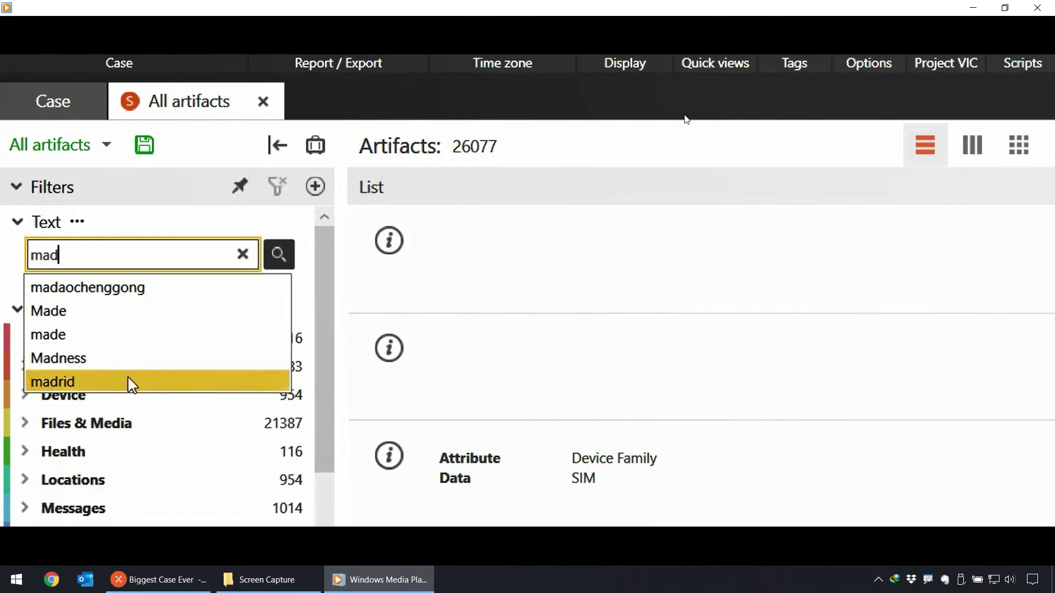
pyautogui.click(1037, 8)
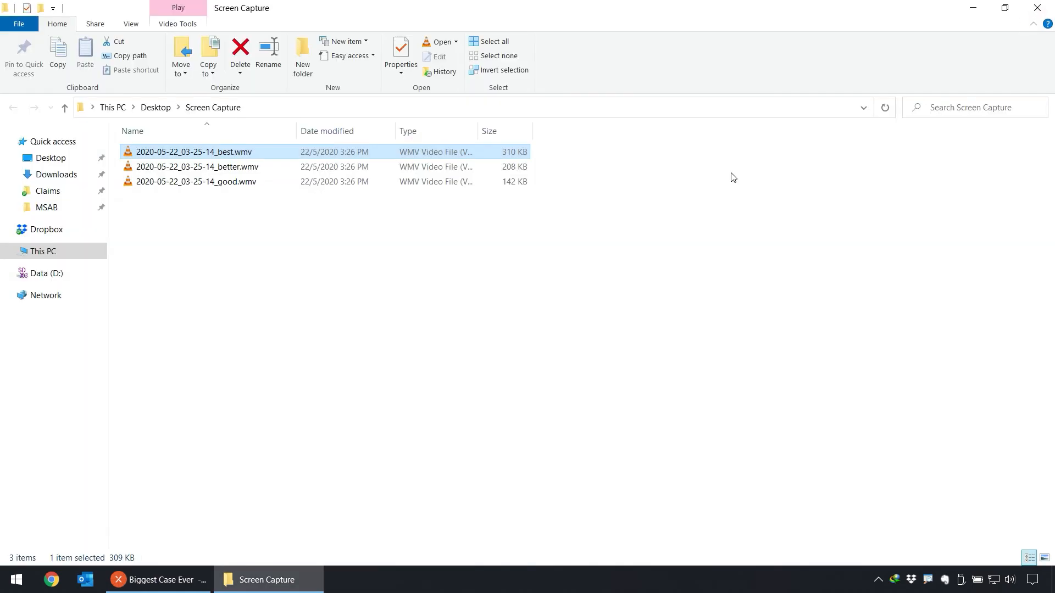
pyautogui.click(1037, 7)
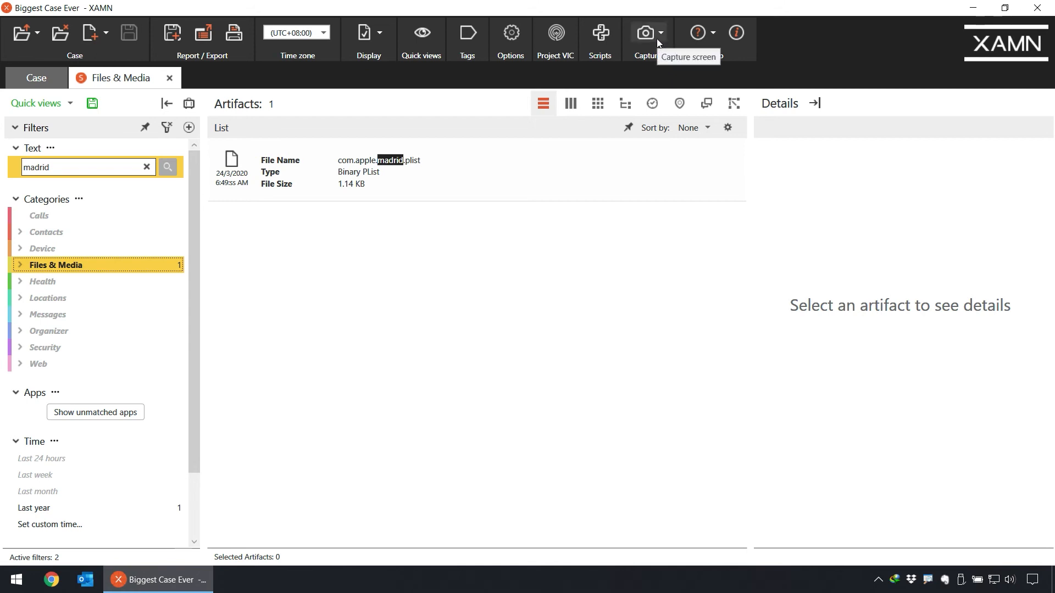
# Step: Open the screenshot capture and take a fullscreen screenshot of the filtered artifacts
pyautogui.click(658, 40)
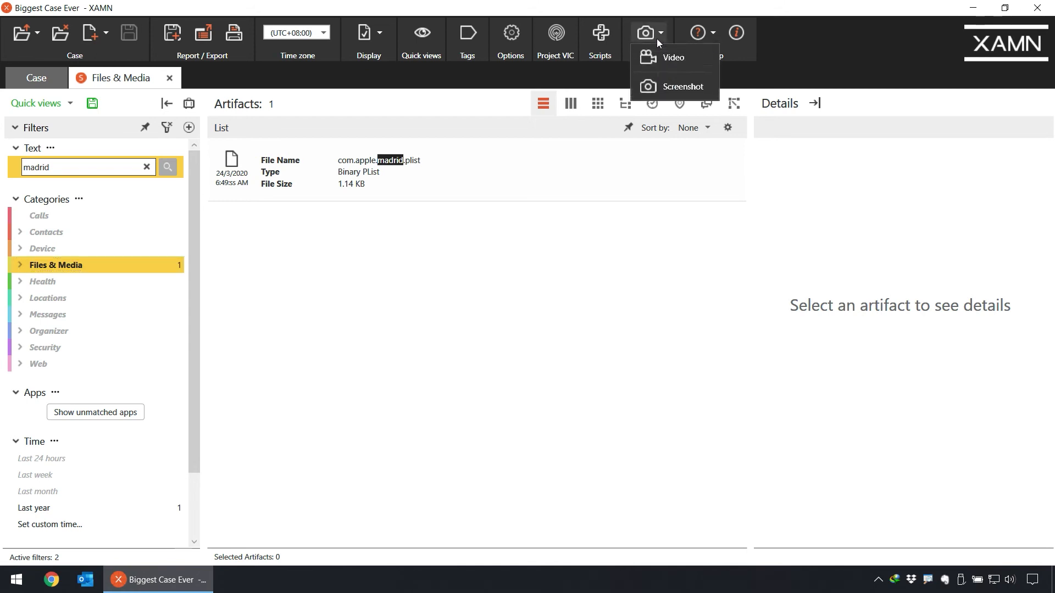
pyautogui.click(709, 93)
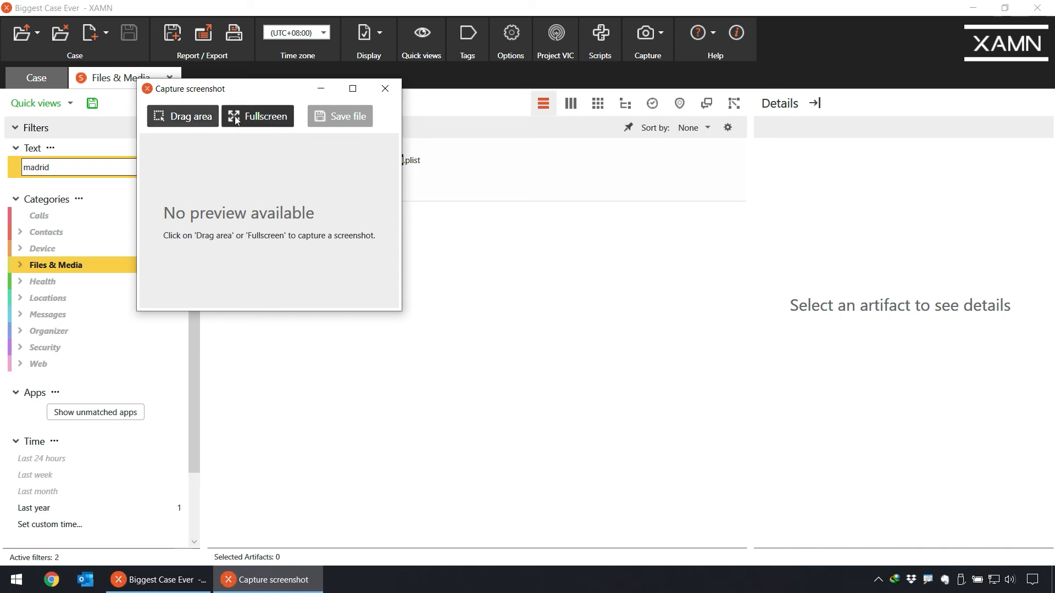
pyautogui.click(271, 118)
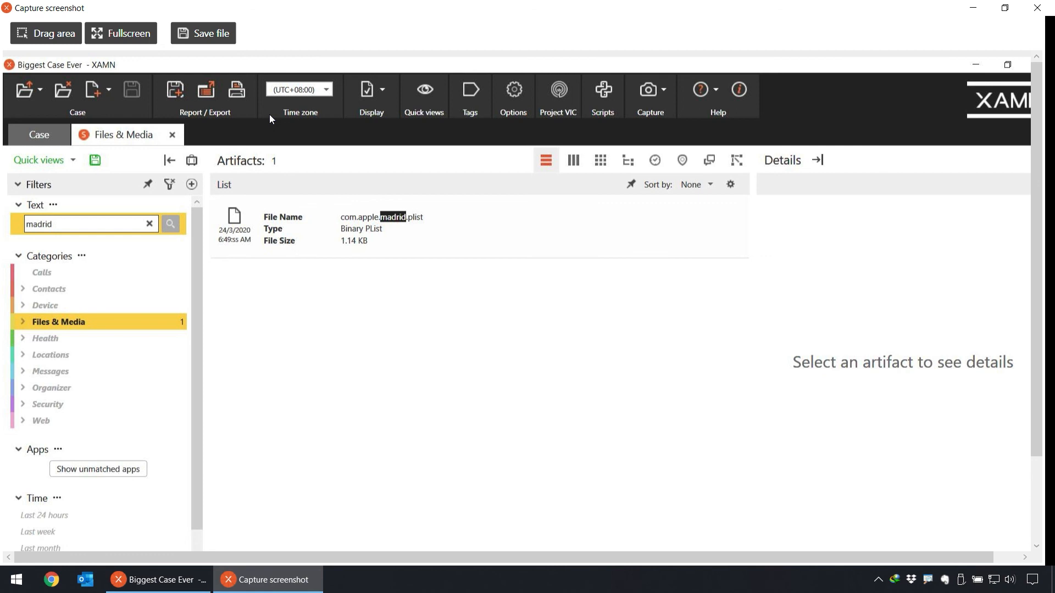
# Step: Save the screenshot to the desktop as 2020-05-22_03-27-37.png
pyautogui.click(222, 39)
pyautogui.click(72, 123)
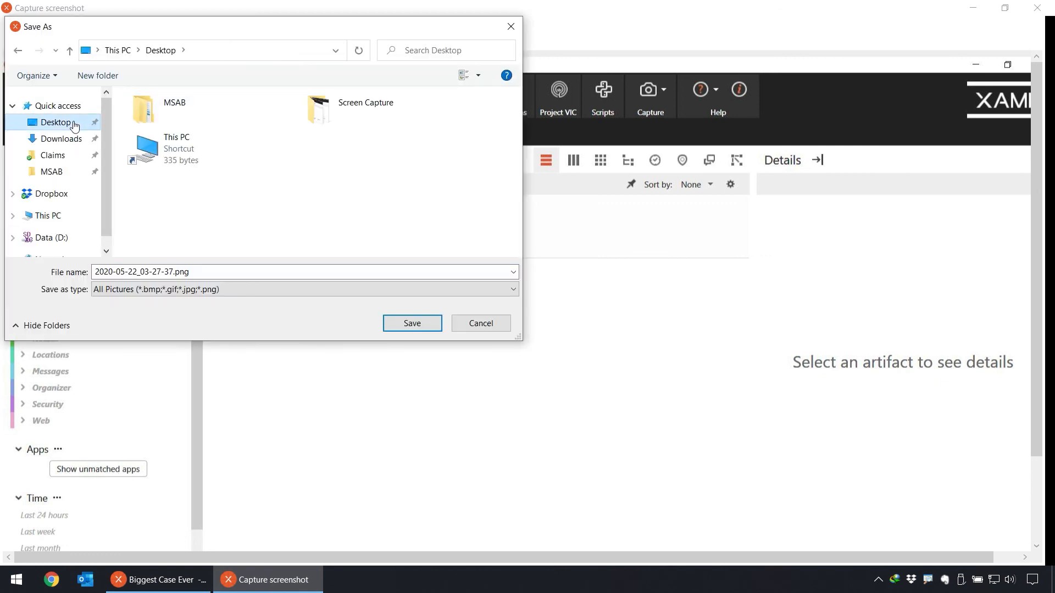
pyautogui.click(411, 327)
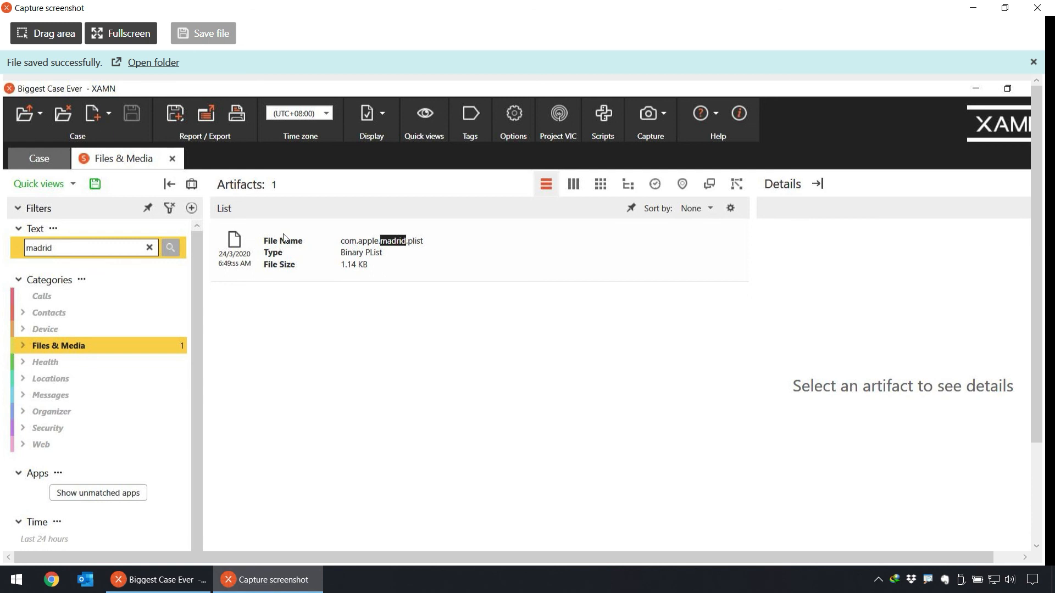
# Step: Open the screenshot's save folder and view 2020-05-22_03-27-37.png in Photos
pyautogui.click(154, 63)
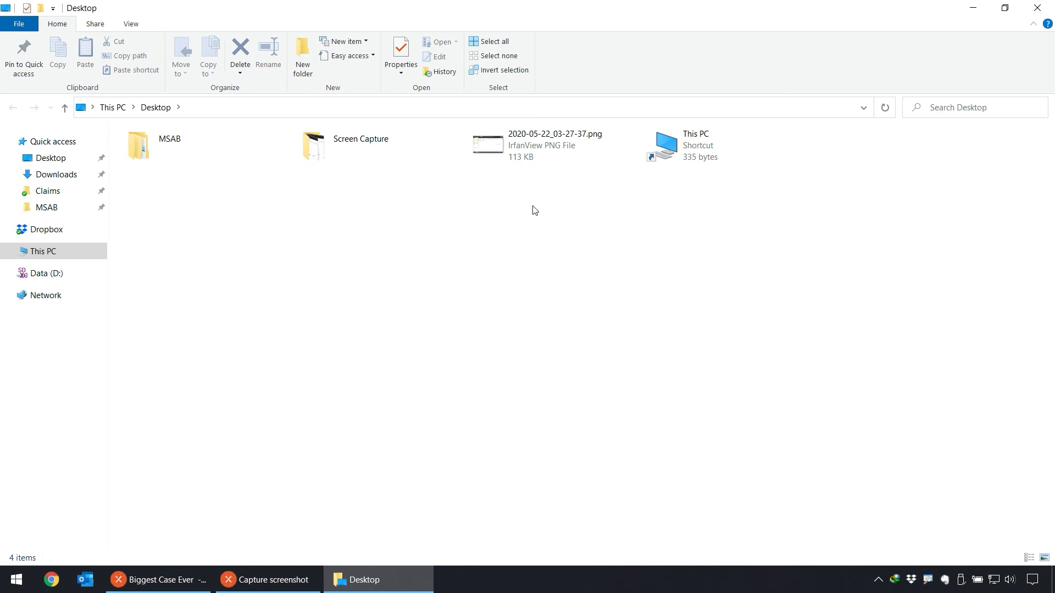
pyautogui.click(531, 148)
pyautogui.rightClick(530, 148)
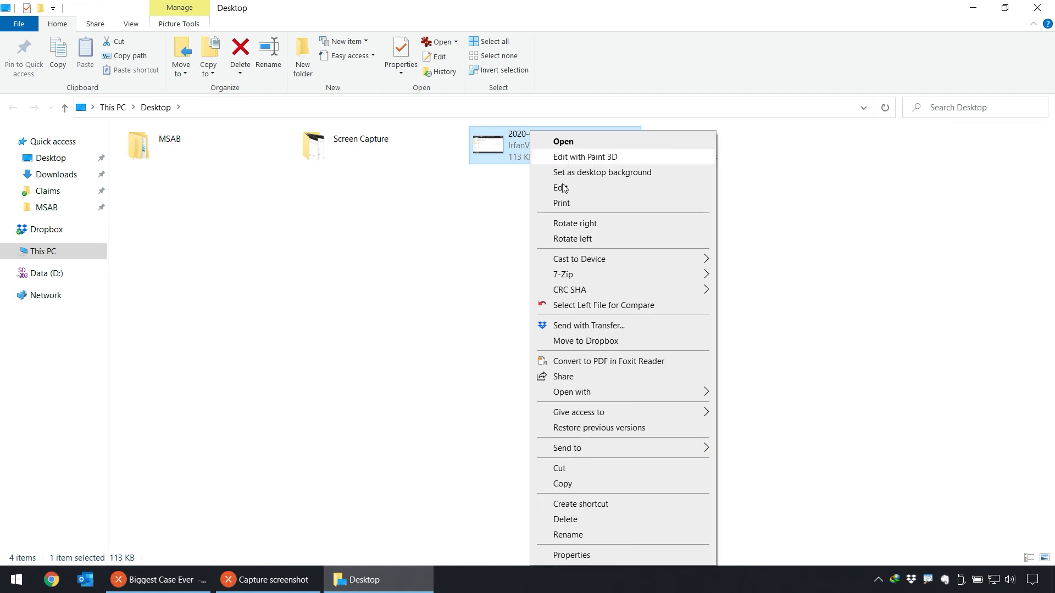
pyautogui.moveTo(666, 395)
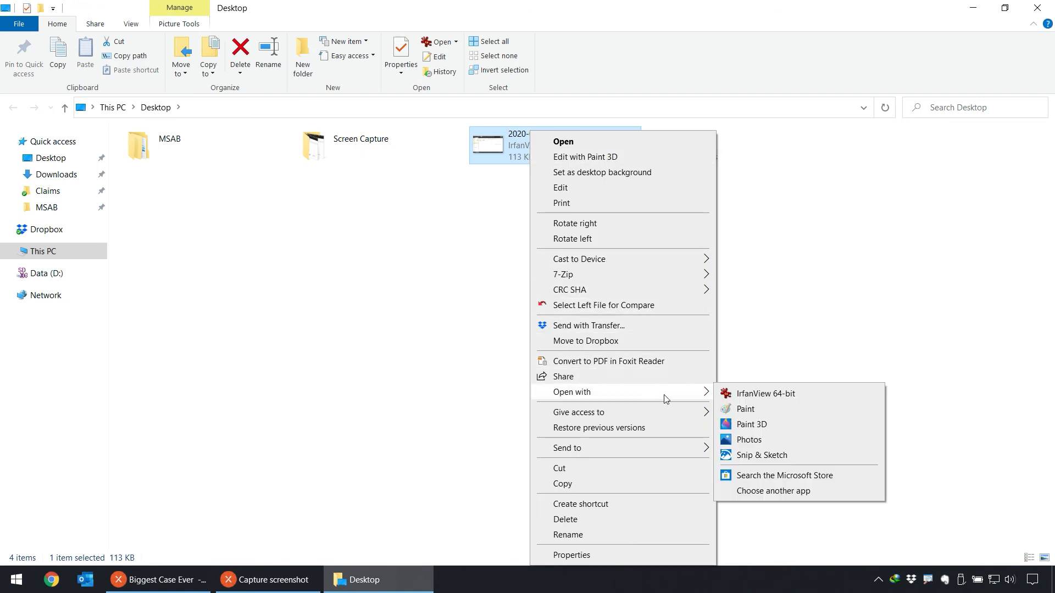
pyautogui.click(757, 441)
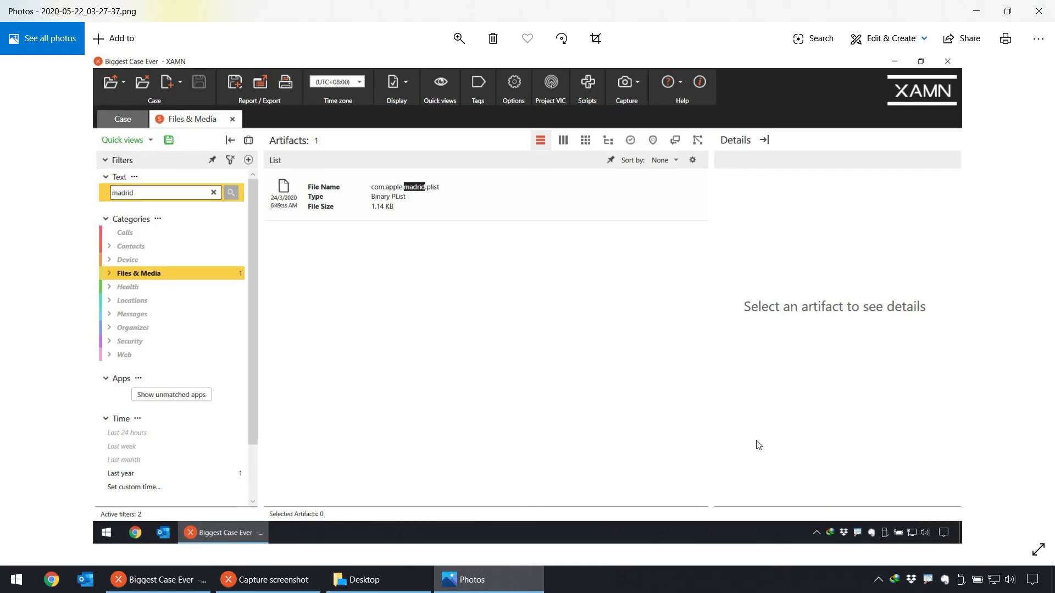